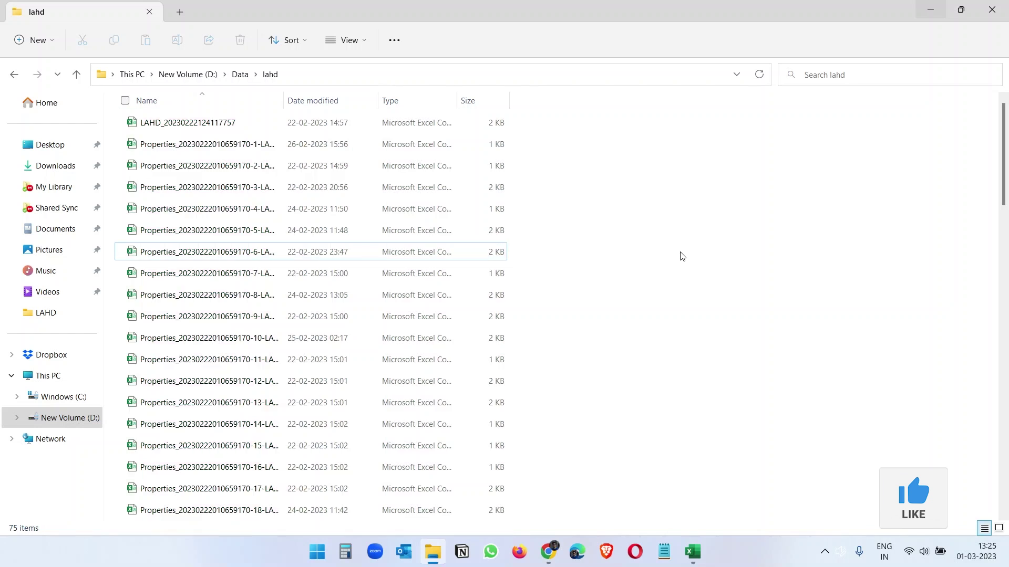
key(ctrl+a)
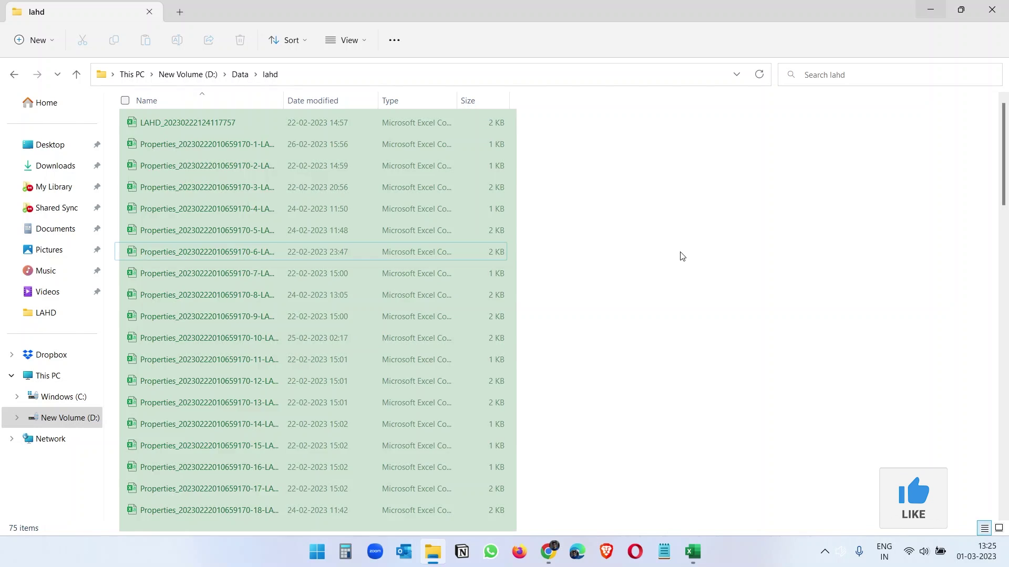
click(657, 263)
key(ctrl+a)
scroll(560, 358, down, 8)
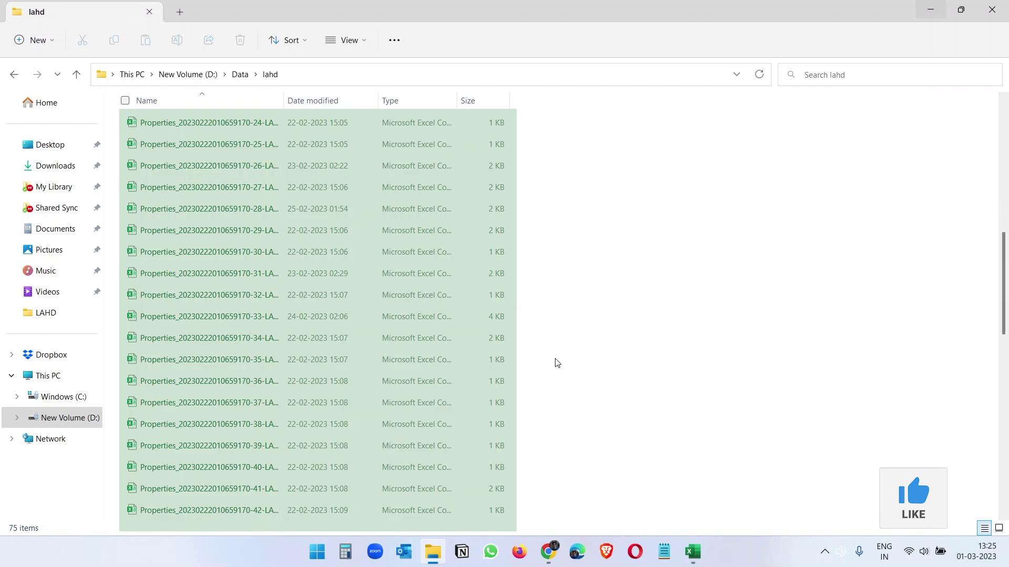
scroll(557, 362, up, 8)
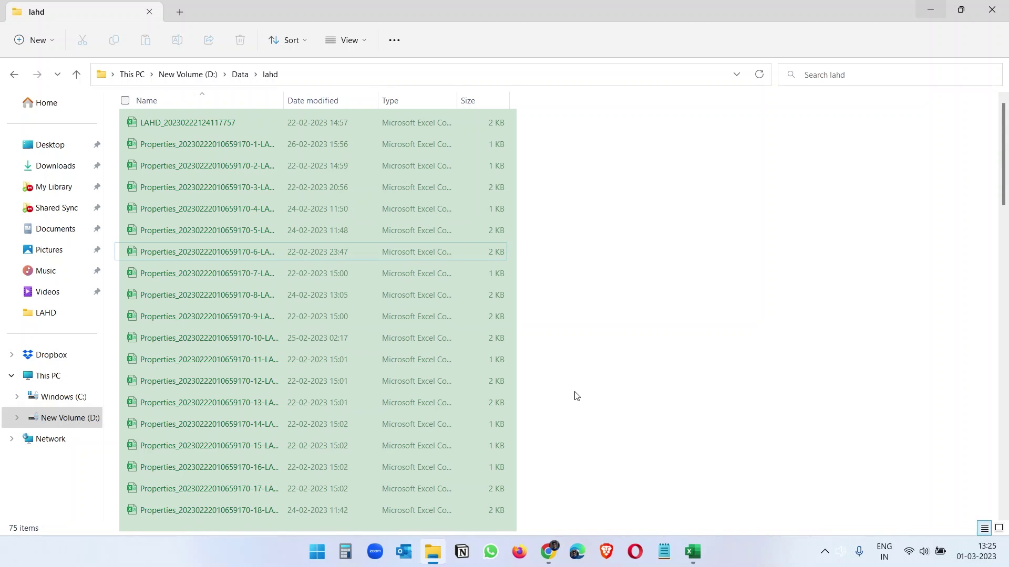
click(695, 558)
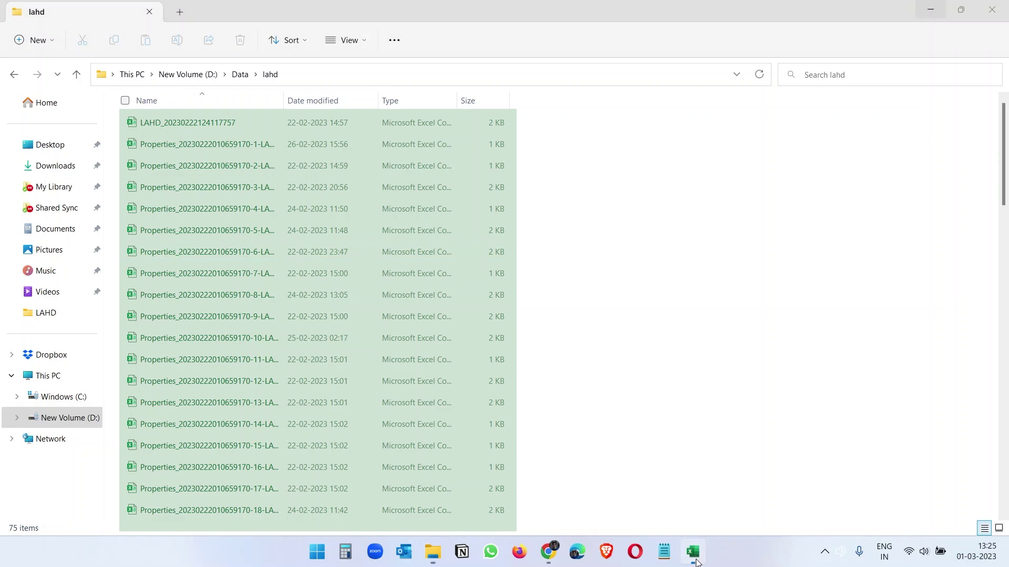
scroll(533, 396, down, 9)
click(926, 13)
click(738, 173)
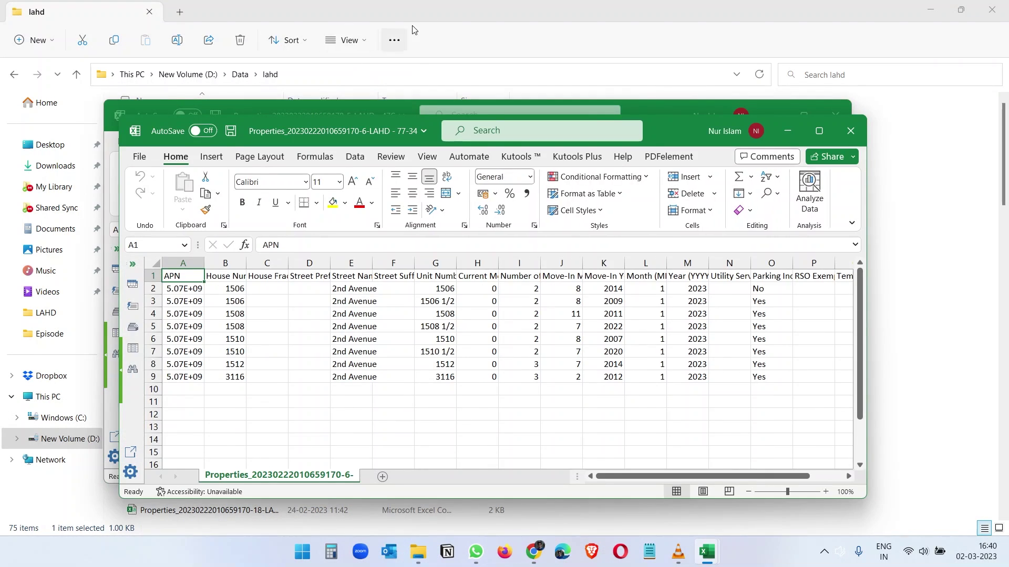
click(432, 13)
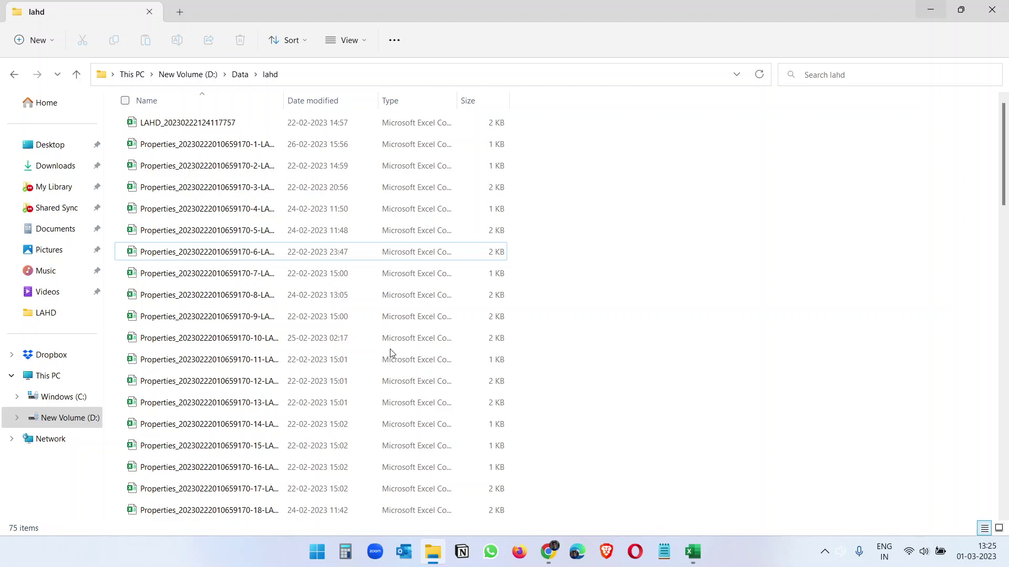
Step: Download the free agentransack_3367.exe installer from the Mythicsoft Agent Ransack page in Chrome
click(554, 556)
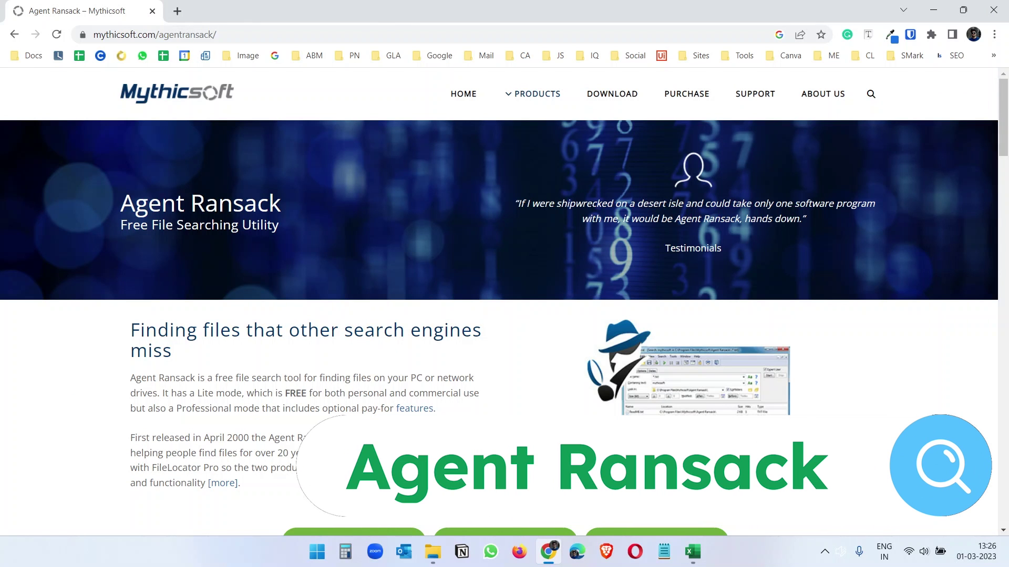
scroll(237, 315, down, 2)
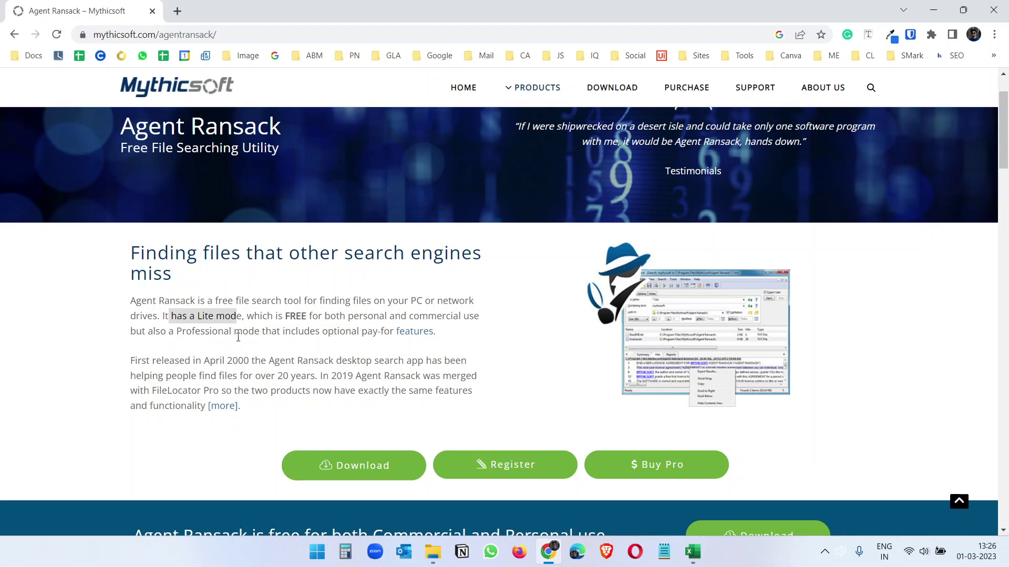
scroll(353, 377, down, 3)
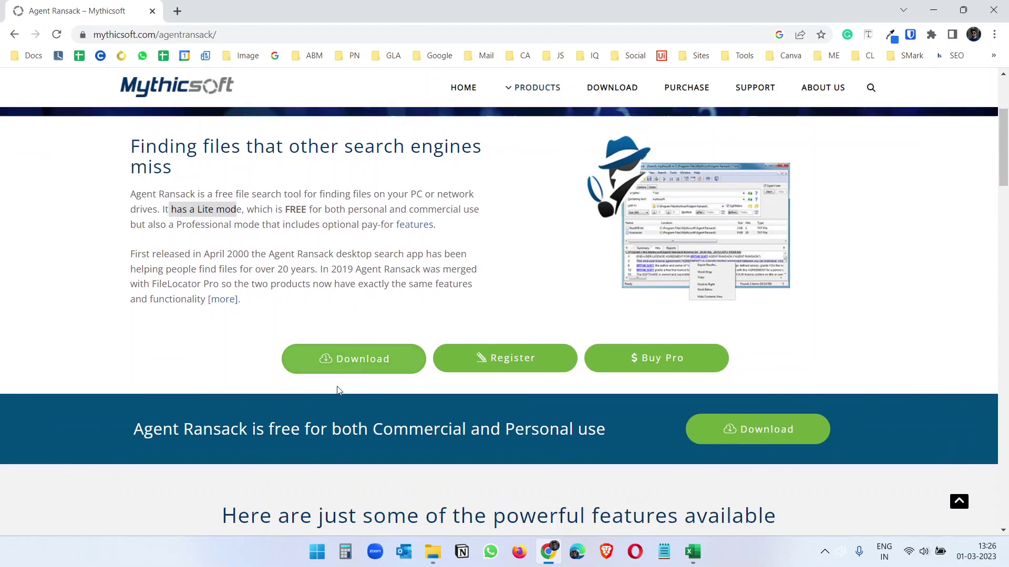
click(374, 315)
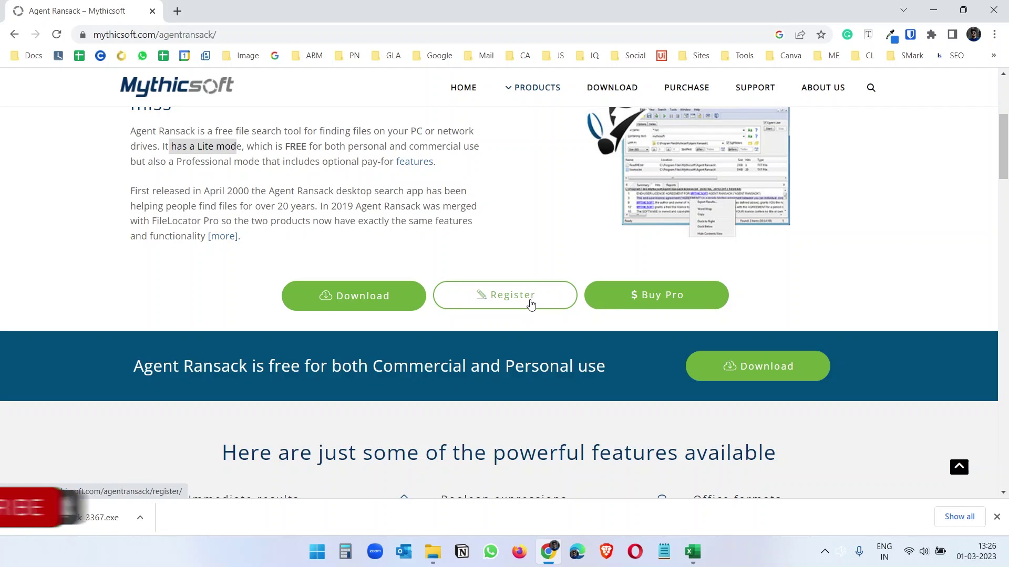
scroll(531, 316, up, 2)
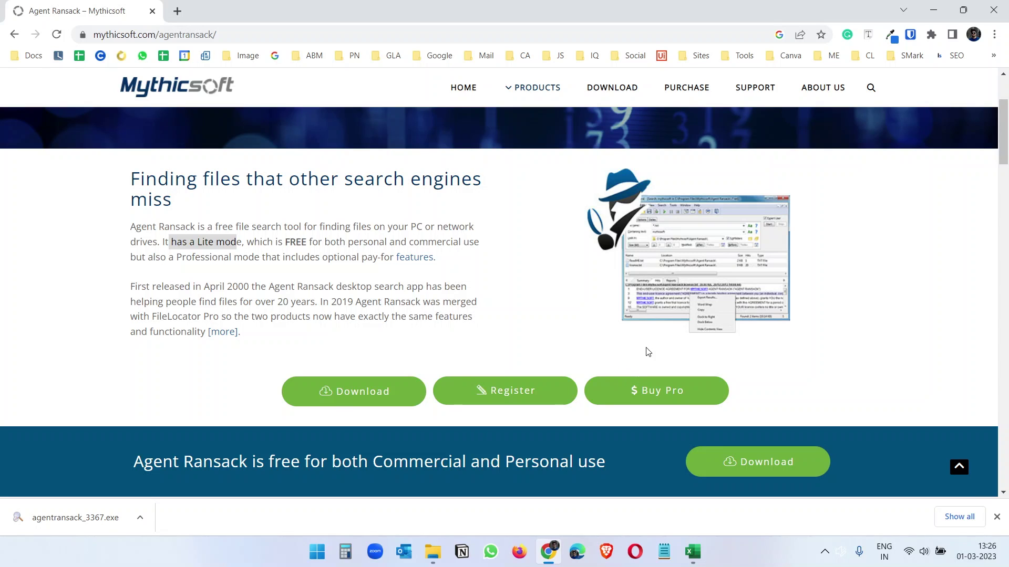
scroll(646, 352, up, 3)
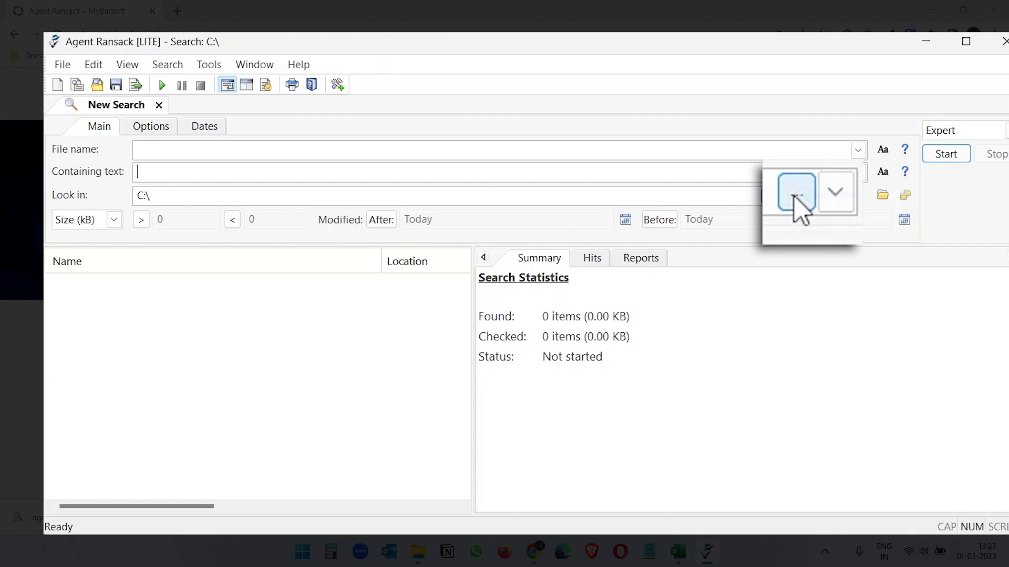
Step: Set Look in to D:\Data\lahd, browsing New Volume (D:) > Data > lahd
click(766, 196)
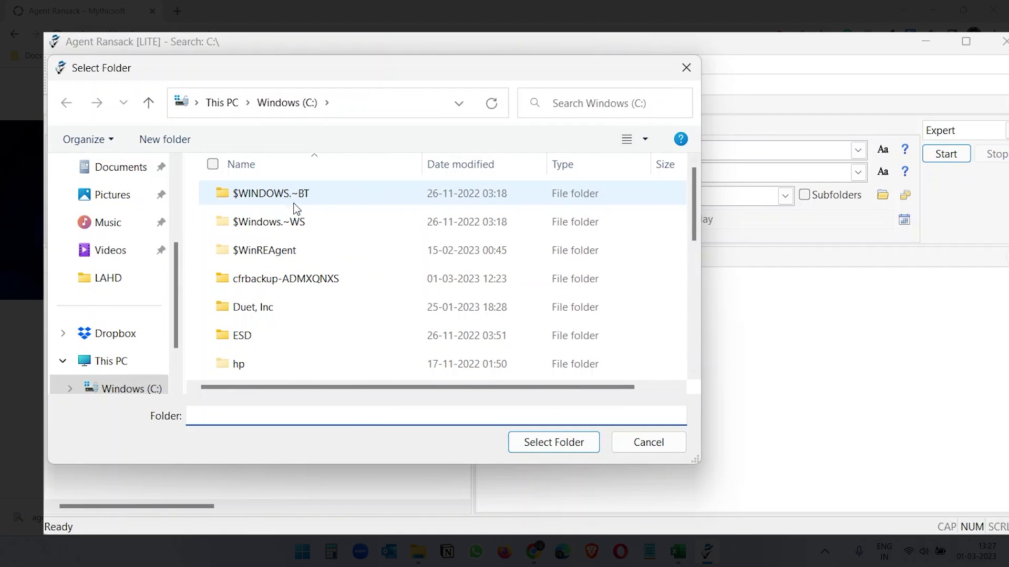
scroll(138, 310, down, 2)
click(131, 333)
double_click(258, 275)
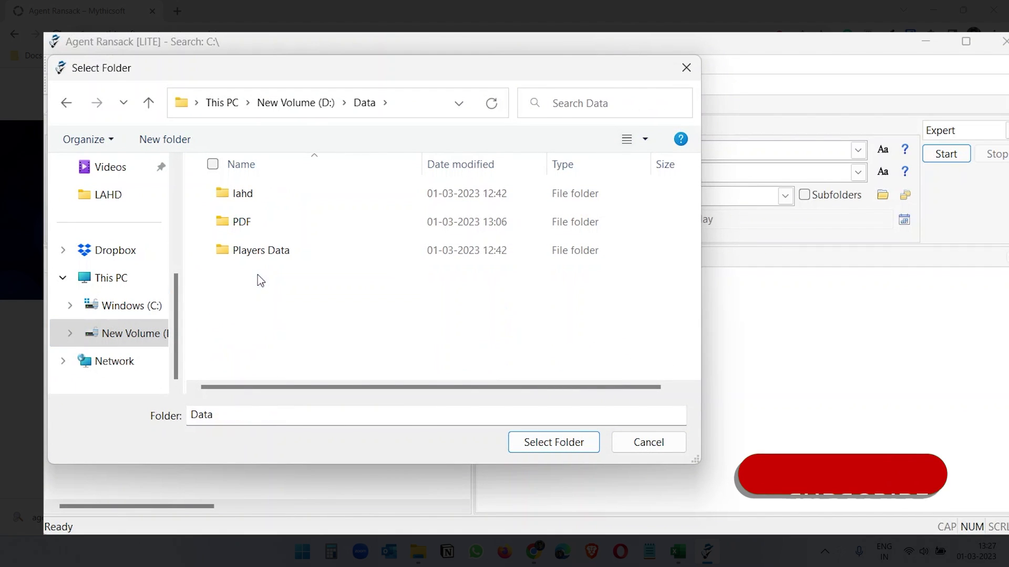
double_click(244, 195)
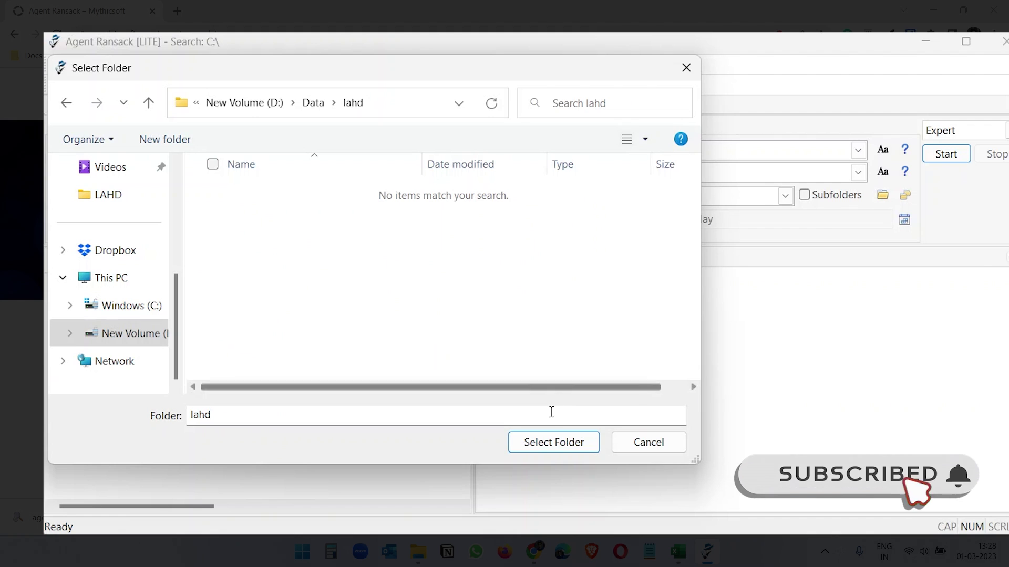
click(552, 445)
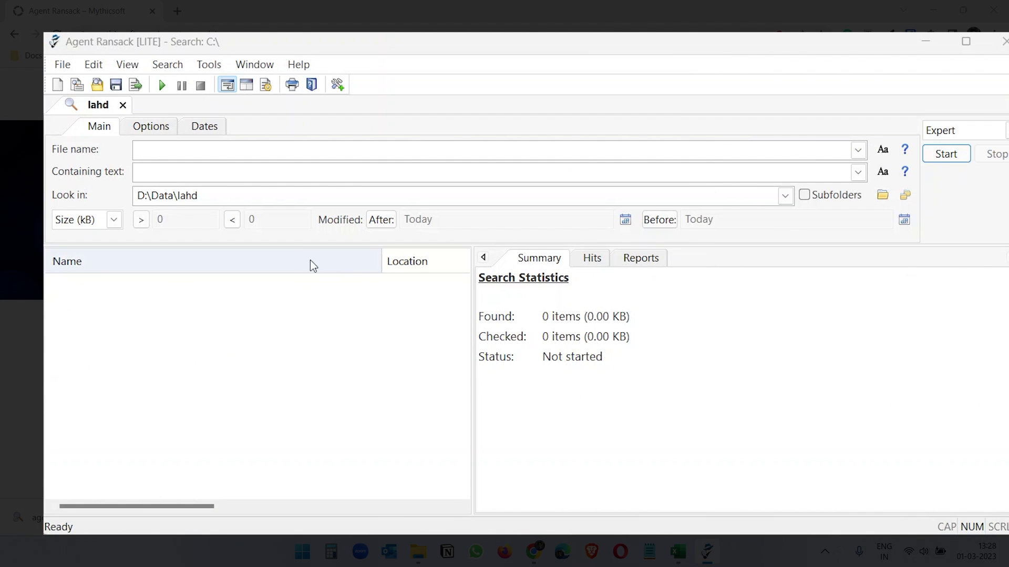
click(218, 173)
key(ctrl+v)
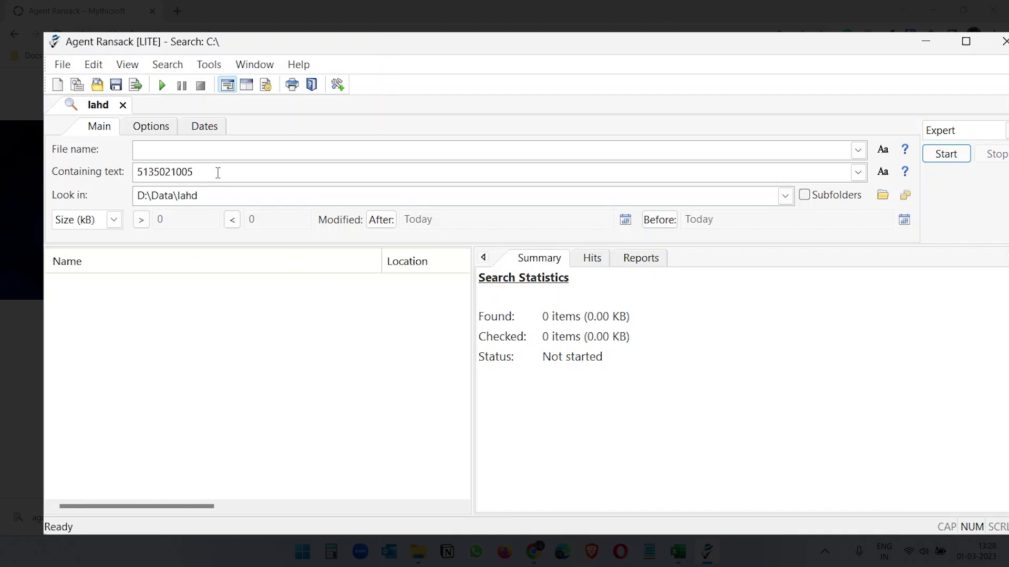
click(961, 157)
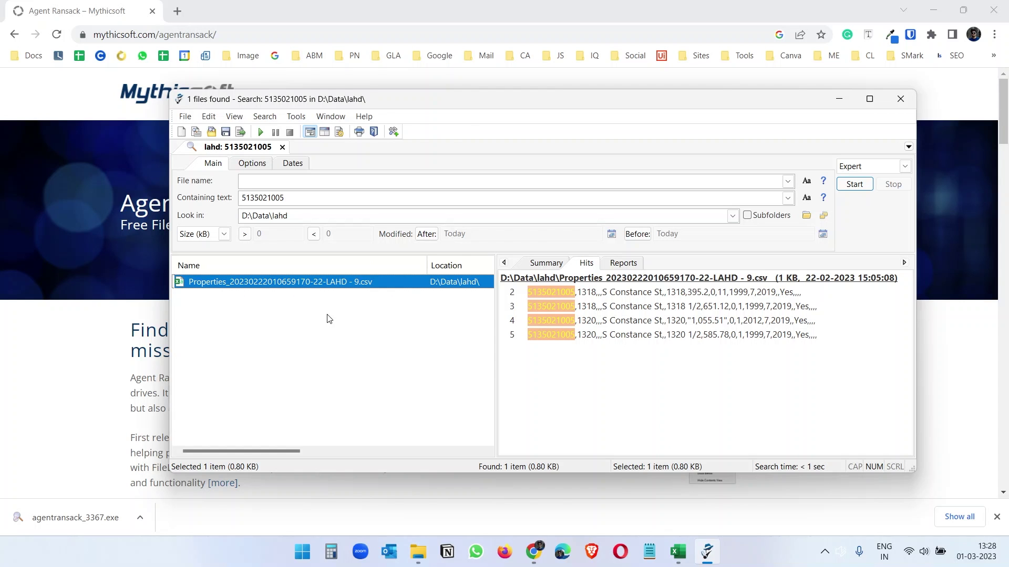
double_click(280, 285)
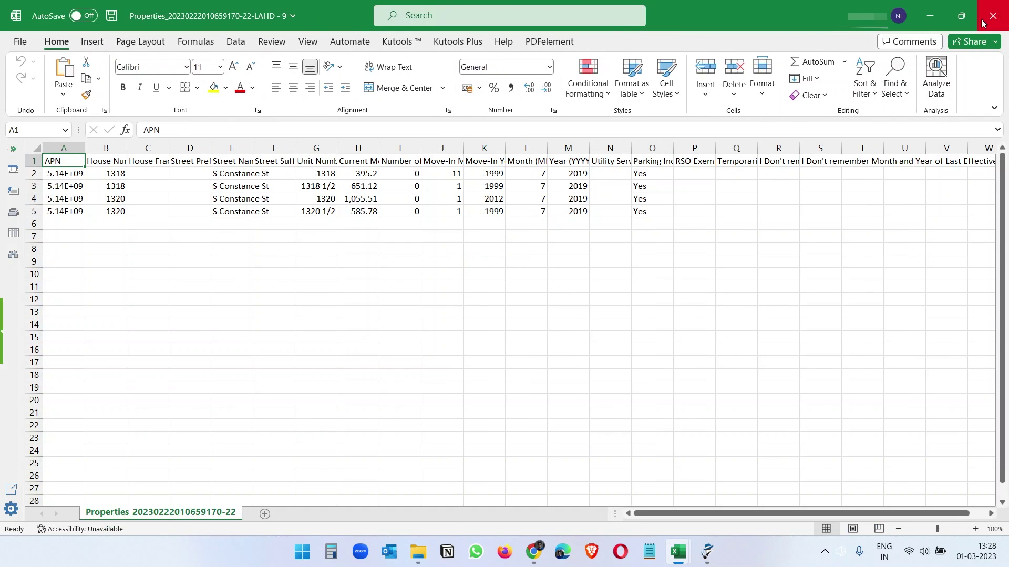
click(990, 18)
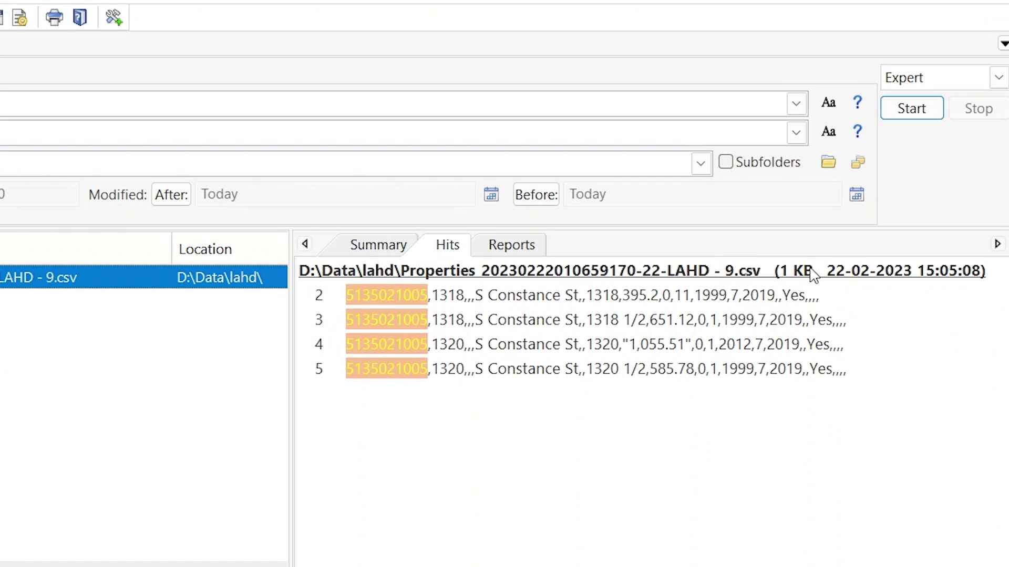
click(728, 164)
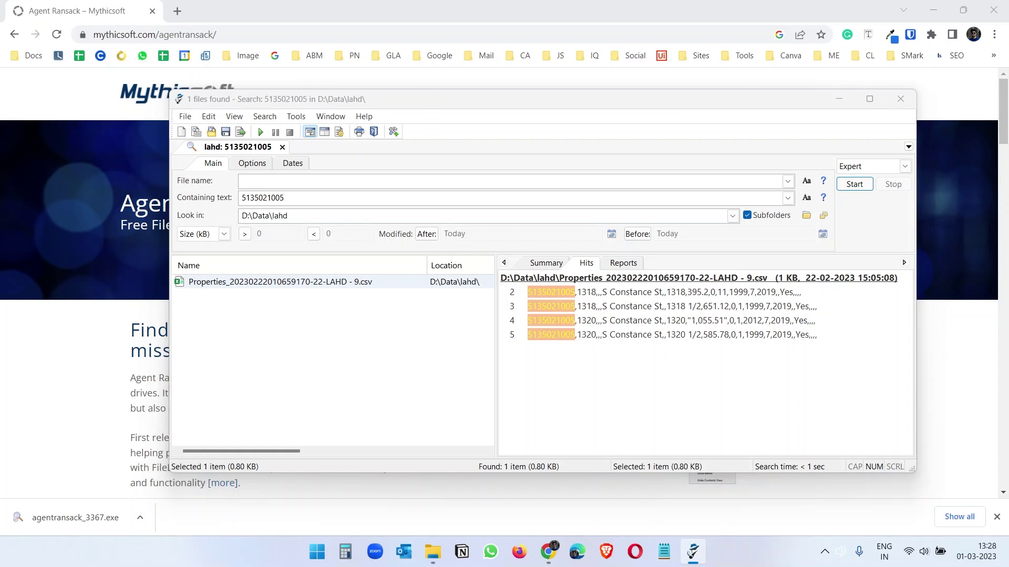
click(198, 200)
key(ctrl+v)
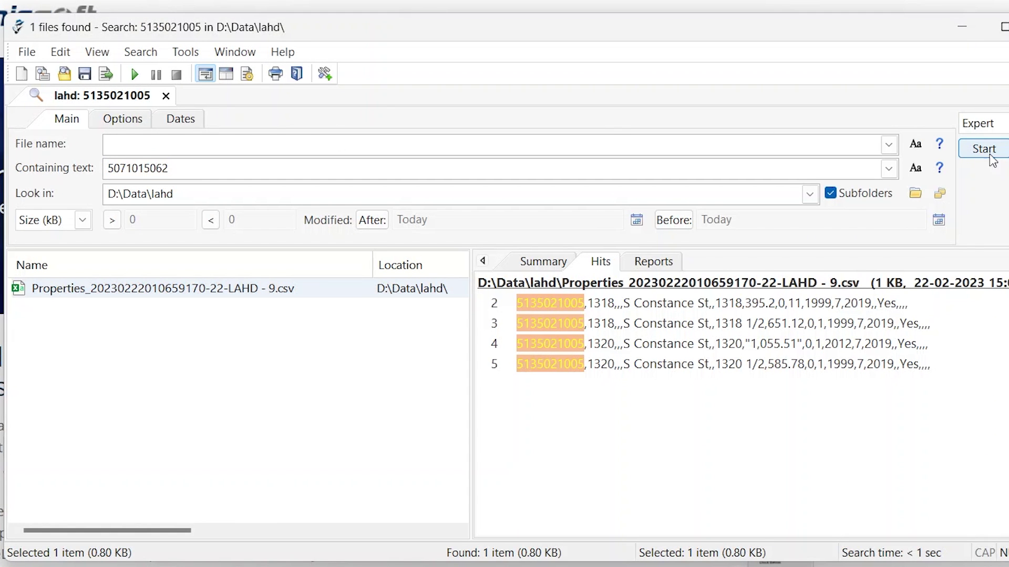
click(988, 152)
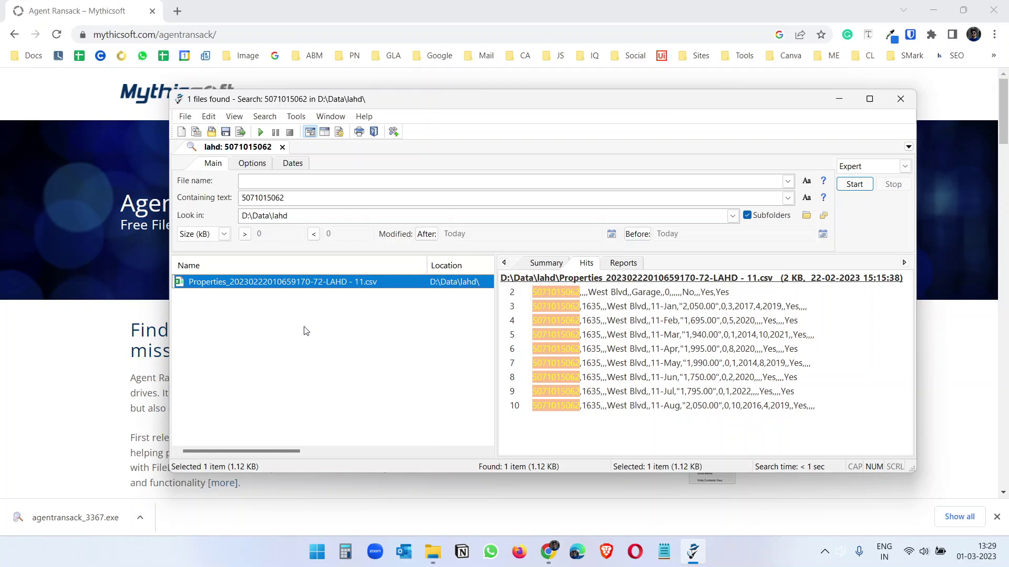
click(433, 552)
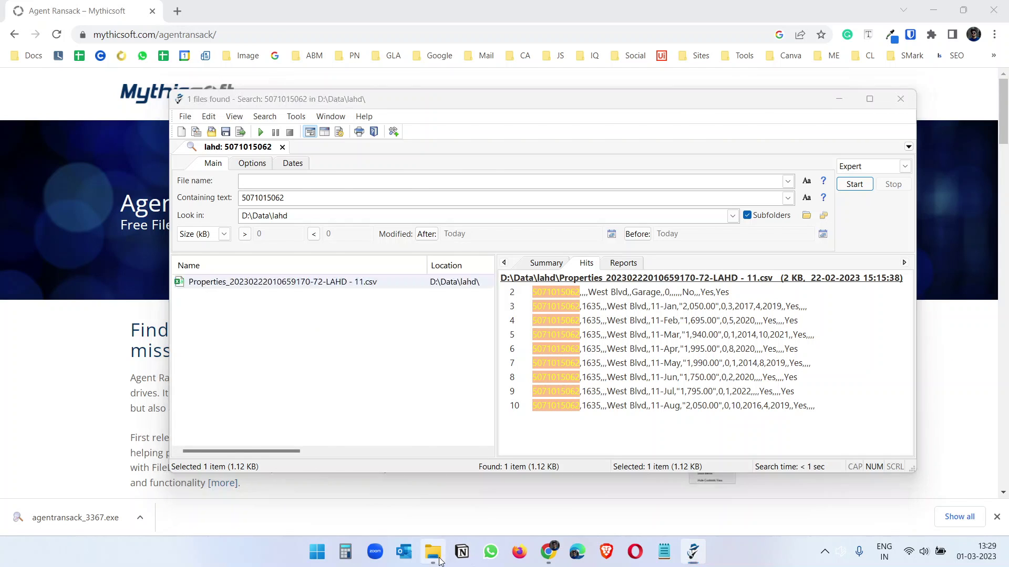
scroll(592, 340, down, 8)
scroll(592, 340, up, 4)
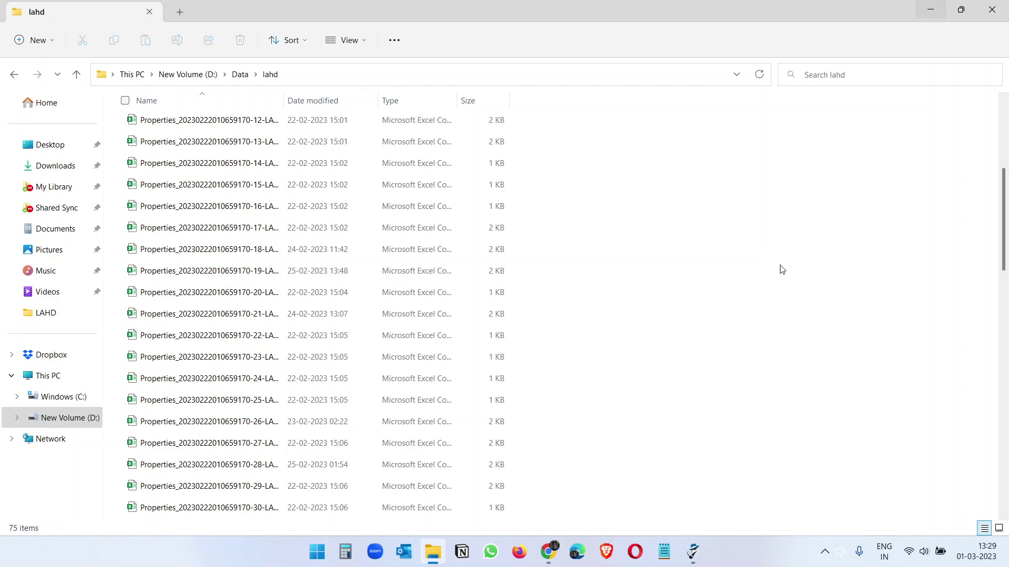
click(939, 4)
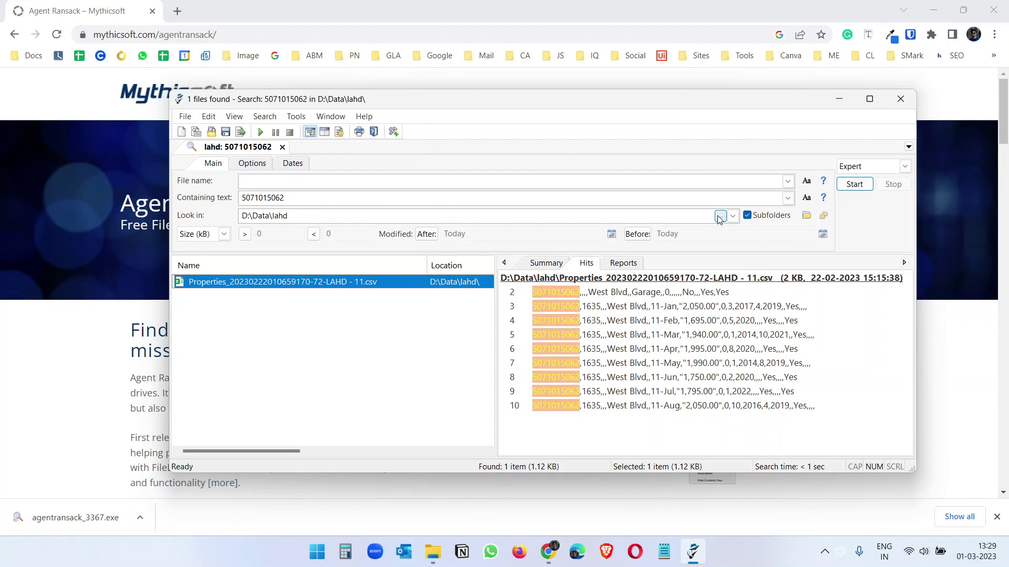
Step: Search D:\Data\PDF for the rule-description phrase and open the found Excel-Manual1-New.pdf
click(807, 215)
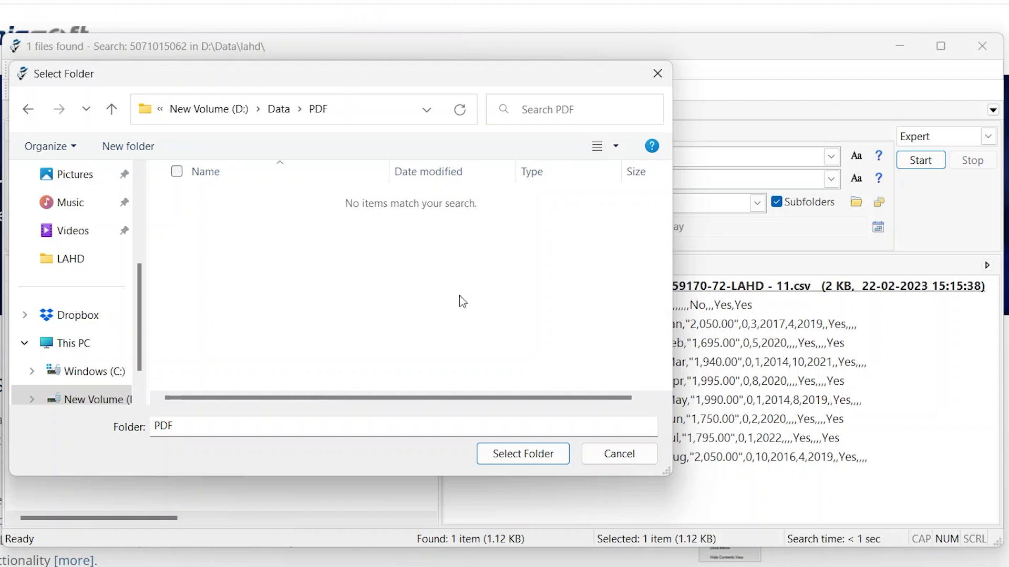
click(523, 458)
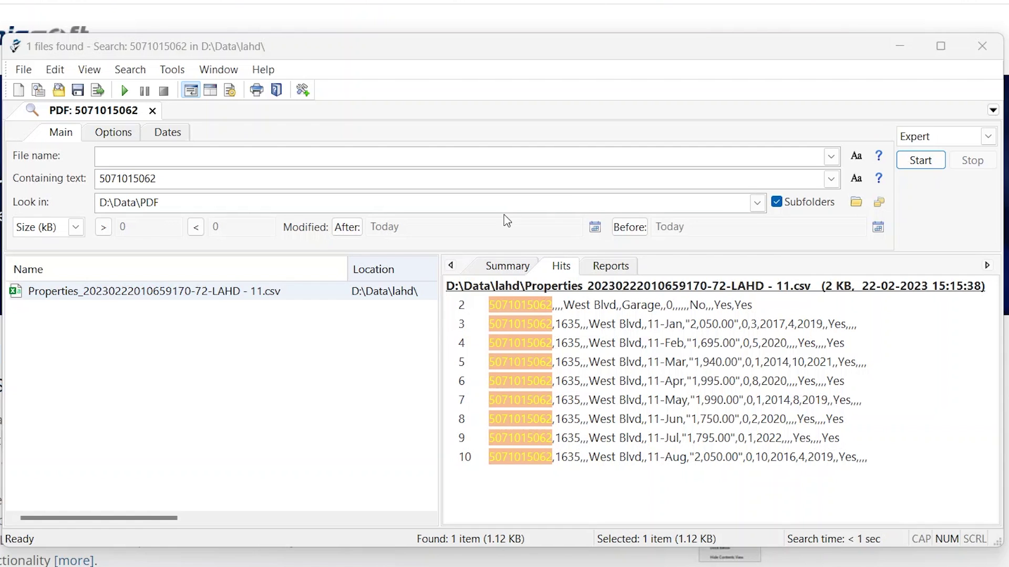
double_click(211, 181)
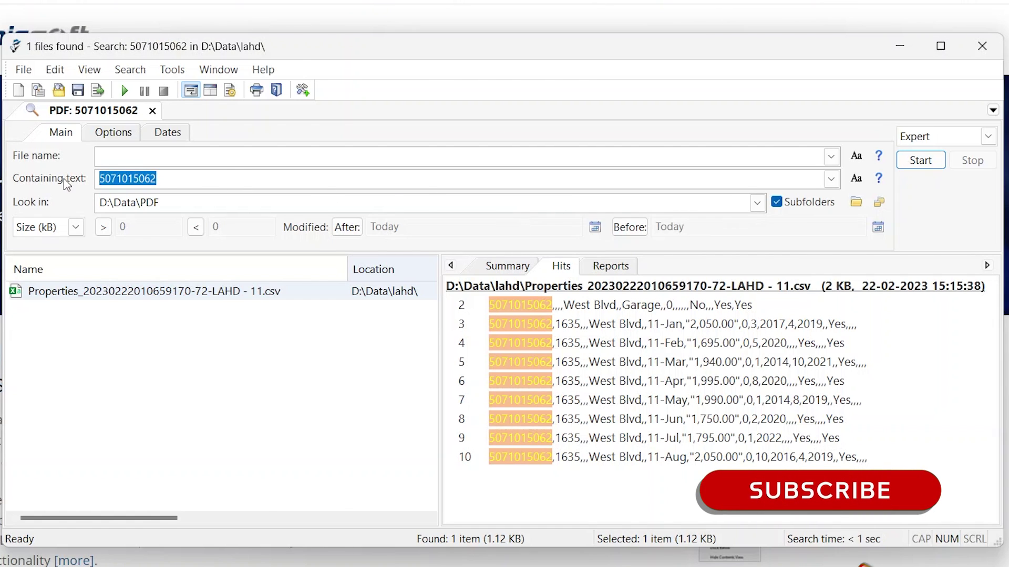
text(as it changes the rule description)
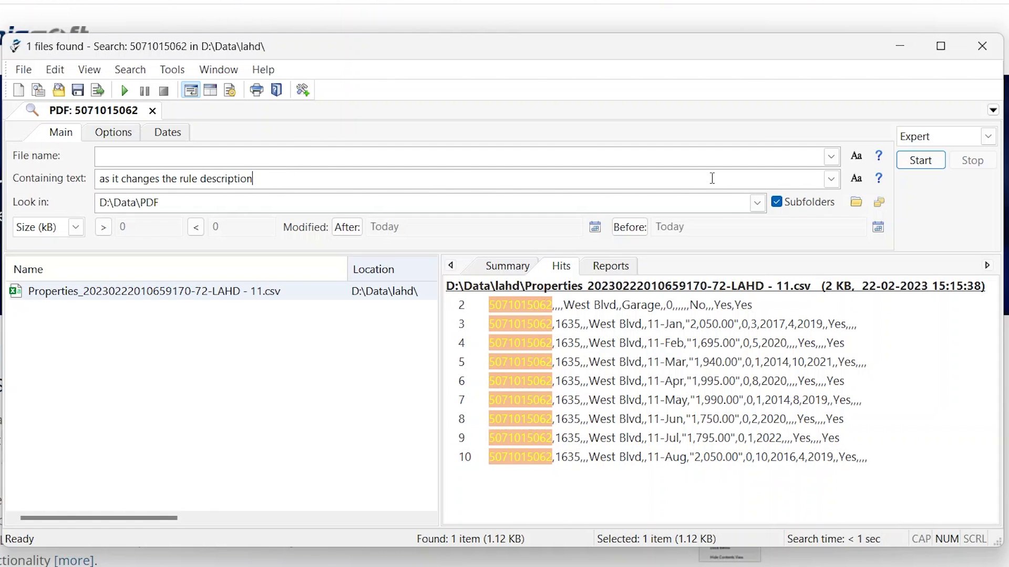
click(927, 166)
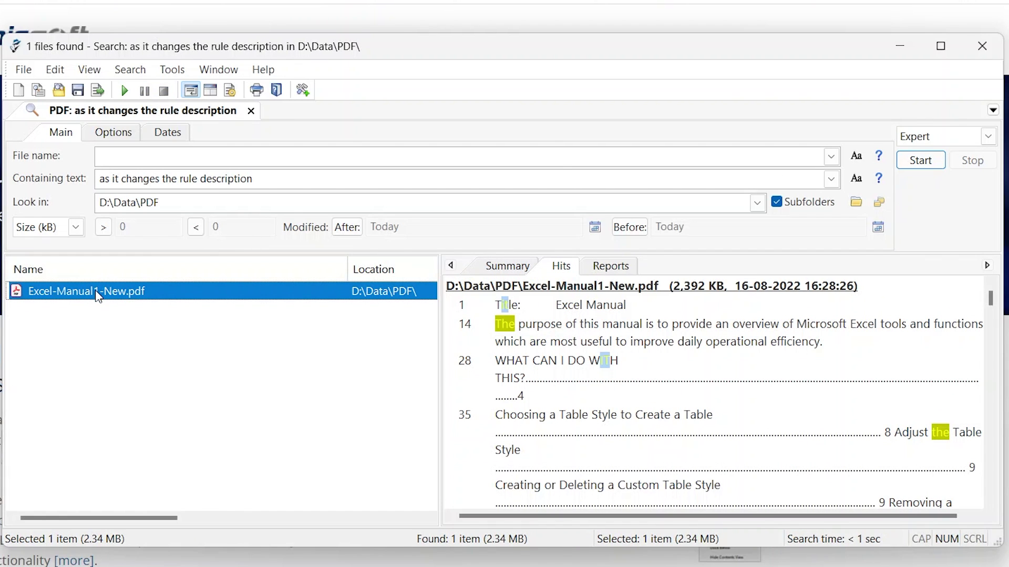
double_click(477, 303)
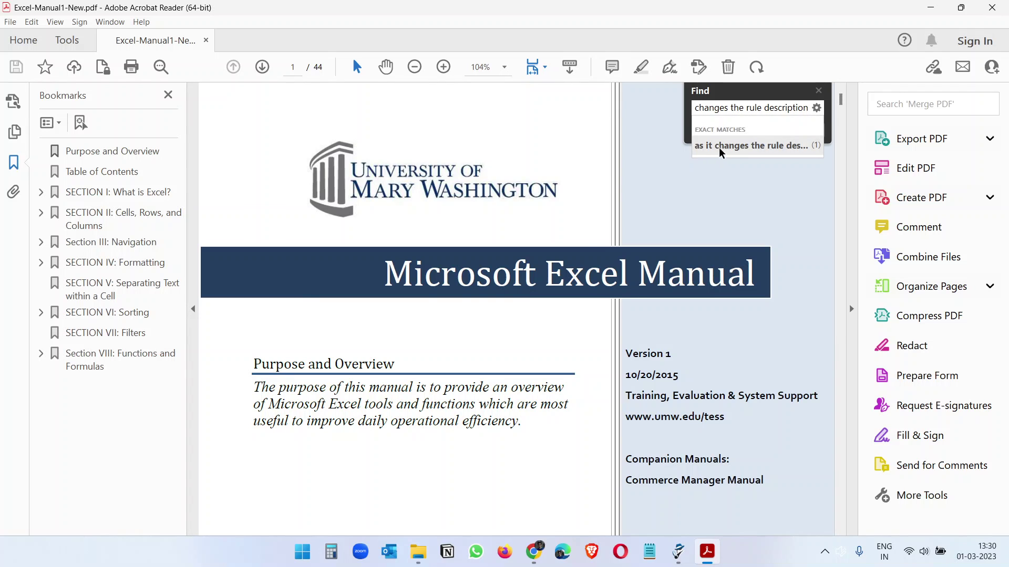
Step: Jump to the matched phrase on page 25, then close Acrobat Reader
click(720, 147)
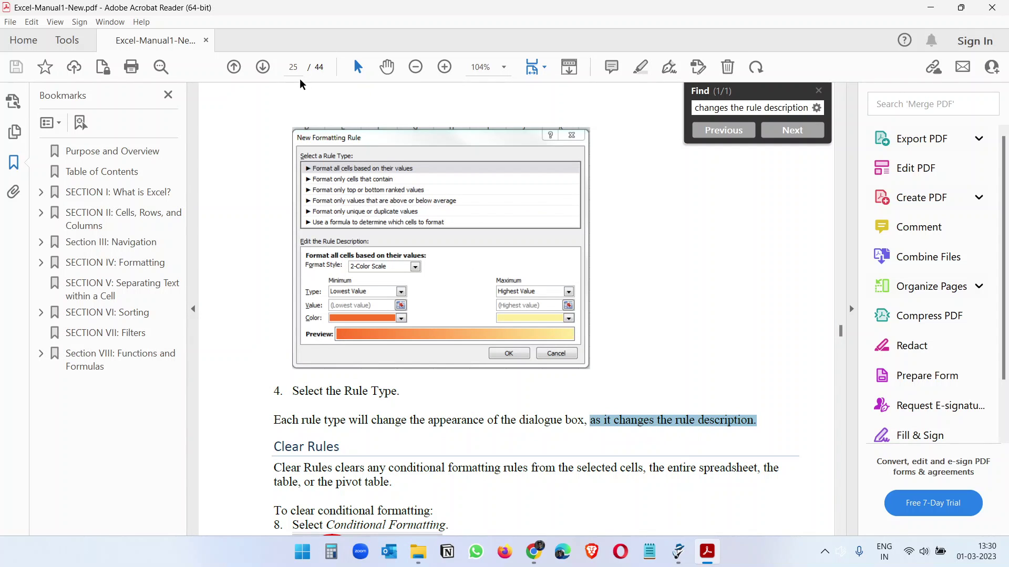
click(991, 7)
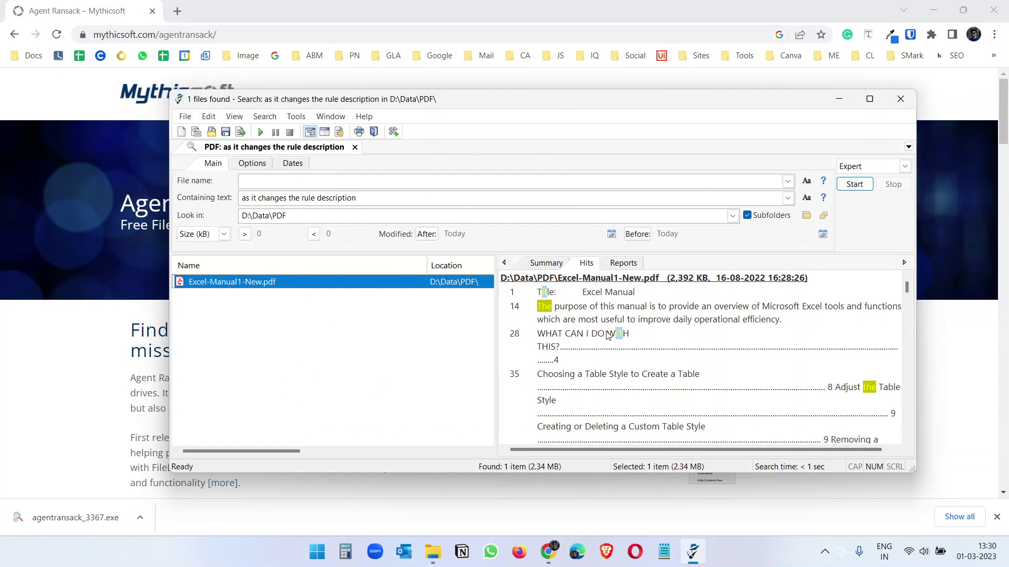